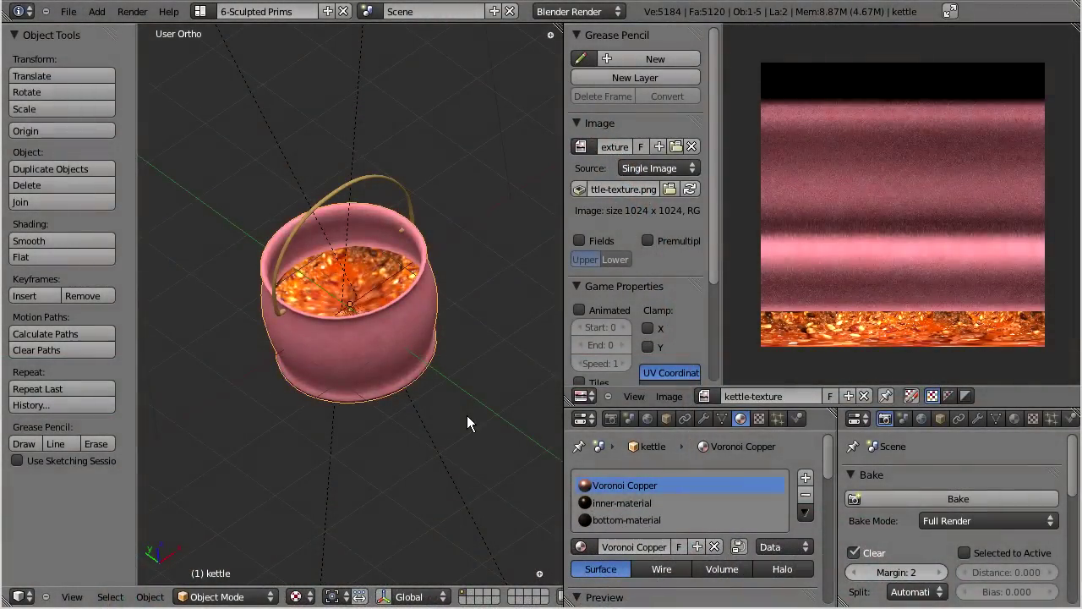
# - Zoom the Blender viewport in on the textured kettle
pyautogui.scroll(3, 467, 415)
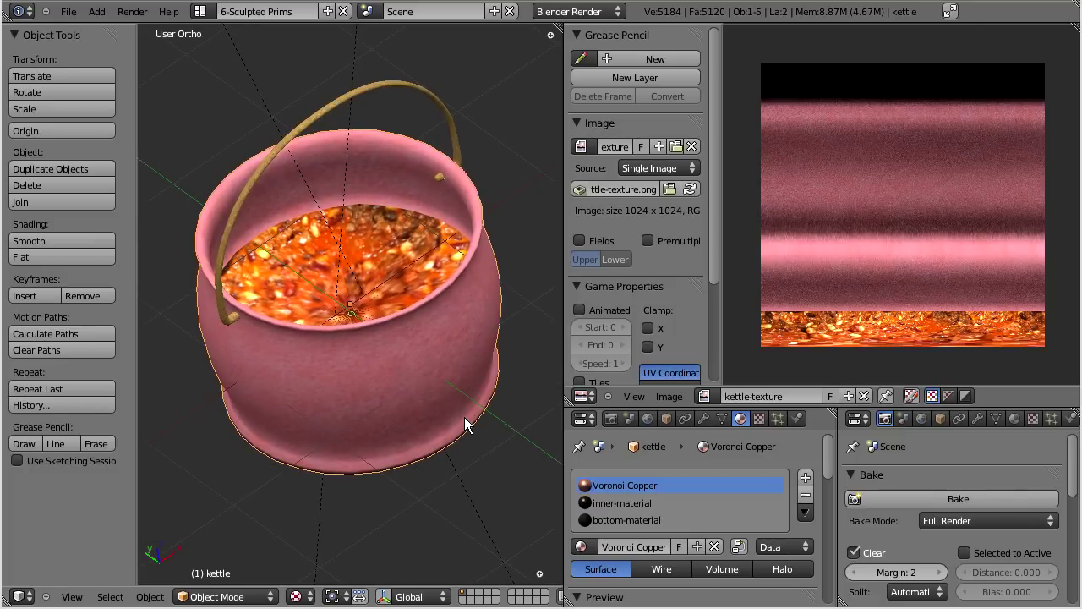
# - Switch the kettle into Edit Mode and orbit the view to inspect its underside
pyautogui.click(236, 599)
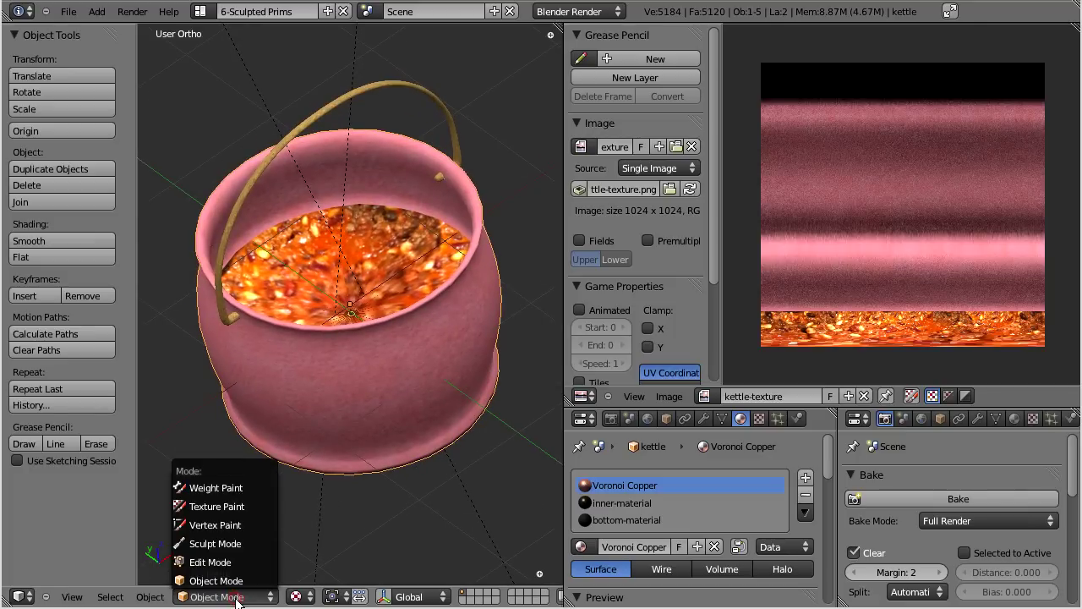
pyautogui.click(239, 559)
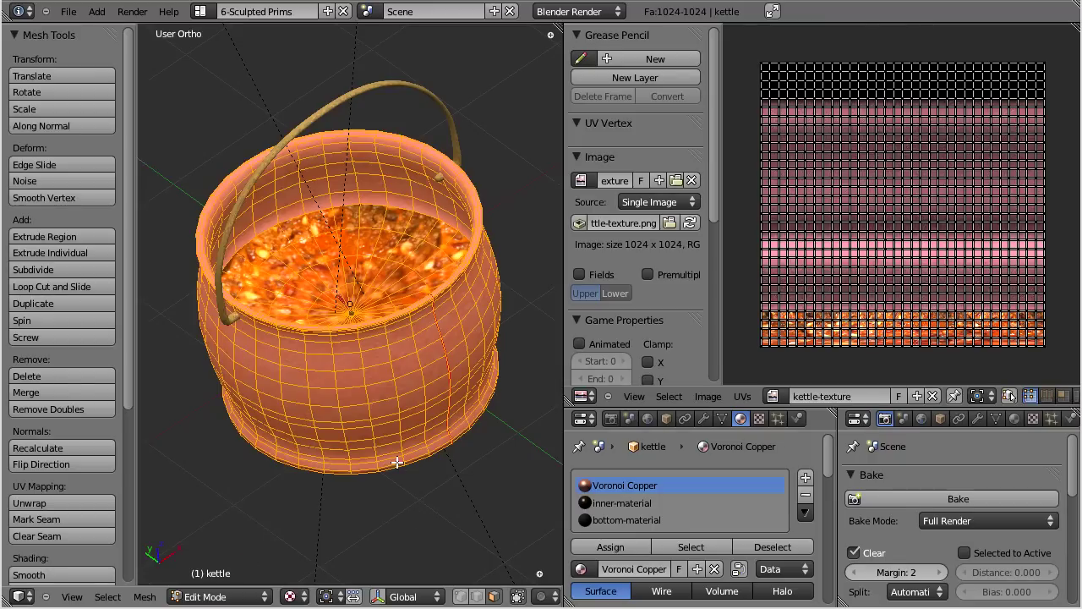
pyautogui.moveTo(397, 463); pyautogui.dragTo(314, 201, button='middle')
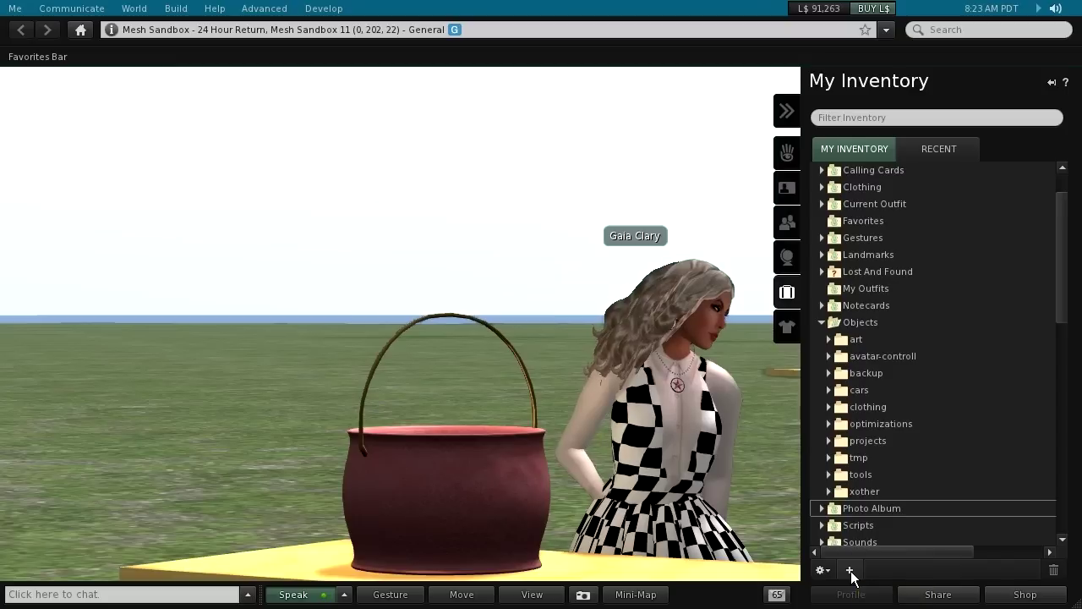
pyautogui.click(849, 570)
# - Upload the kettle as a mesh model and confirm rights to its content
pyautogui.moveTo(867, 467)
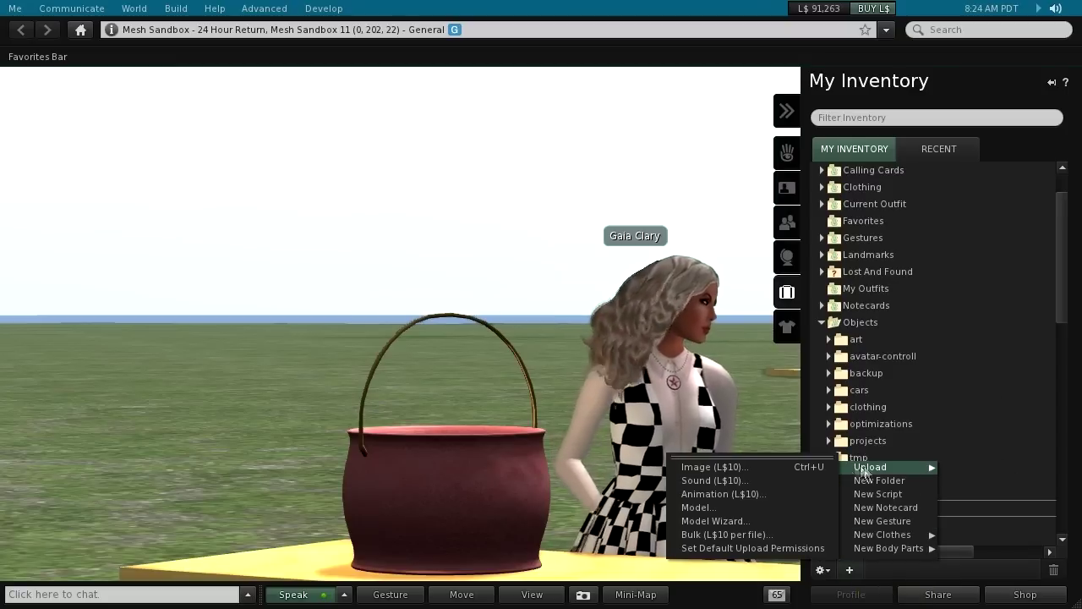
pyautogui.click(702, 508)
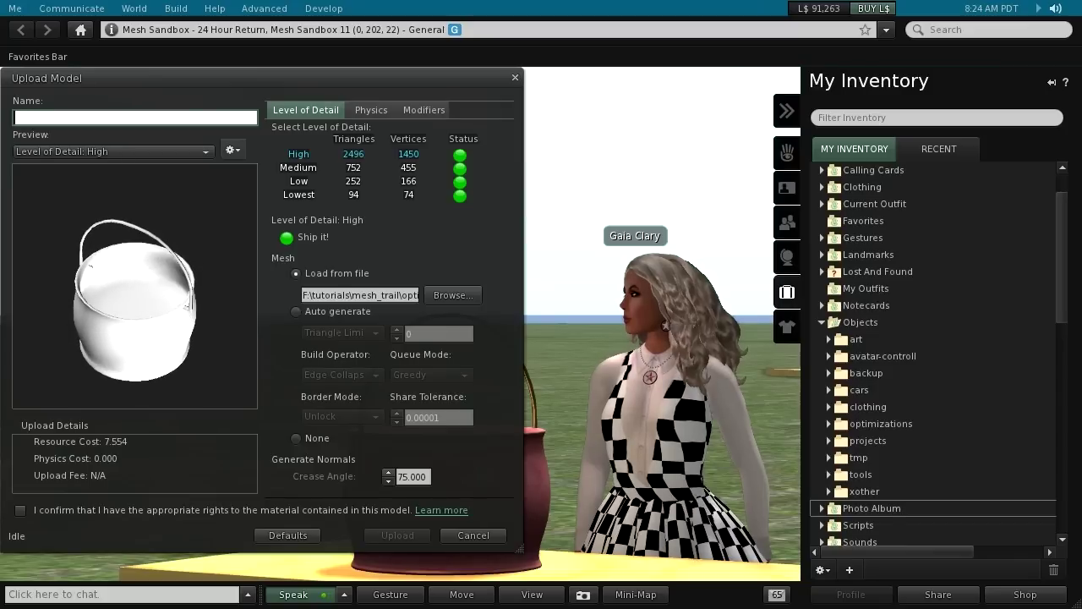
pyautogui.click(21, 510)
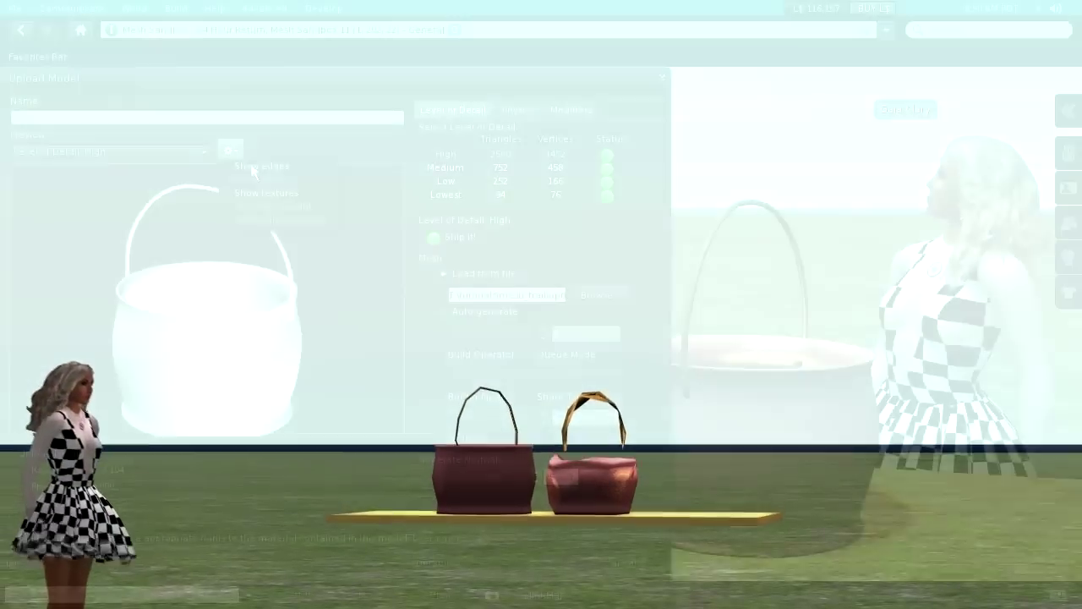
# - Show textures in the upload preview, then zoom and tilt it to look inside the kettle
pyautogui.click(266, 193)
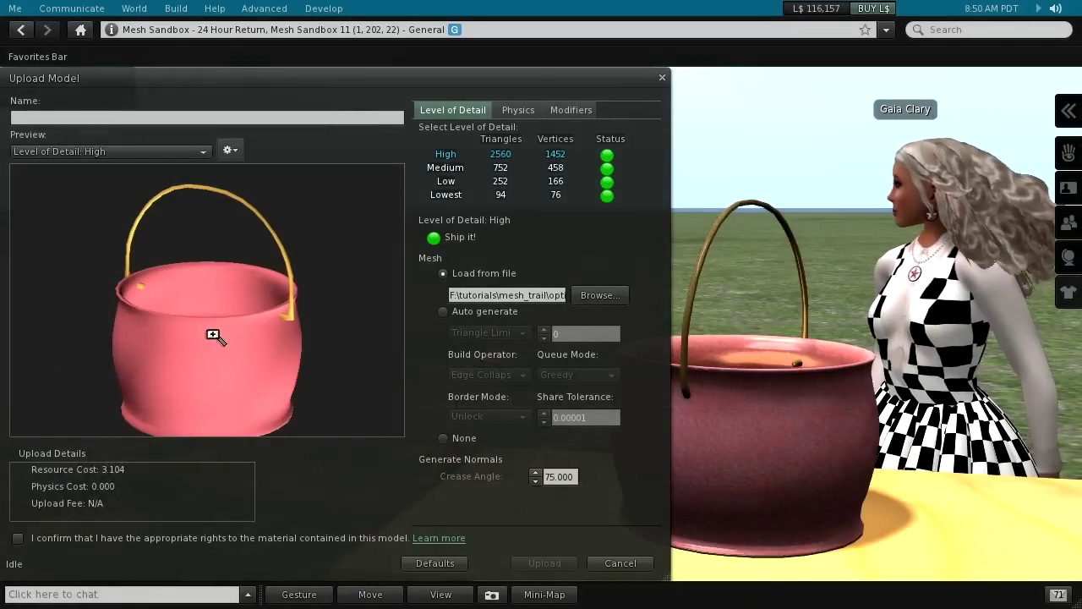
pyautogui.scroll(-3, 218, 334)
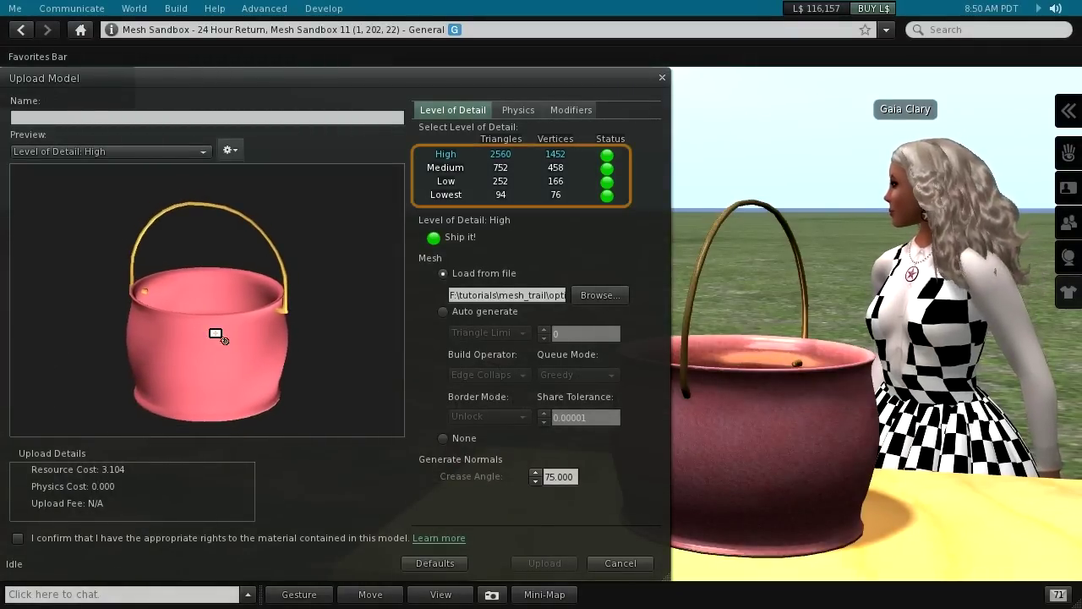
pyautogui.moveTo(215, 333); pyautogui.dragTo(214, 372)
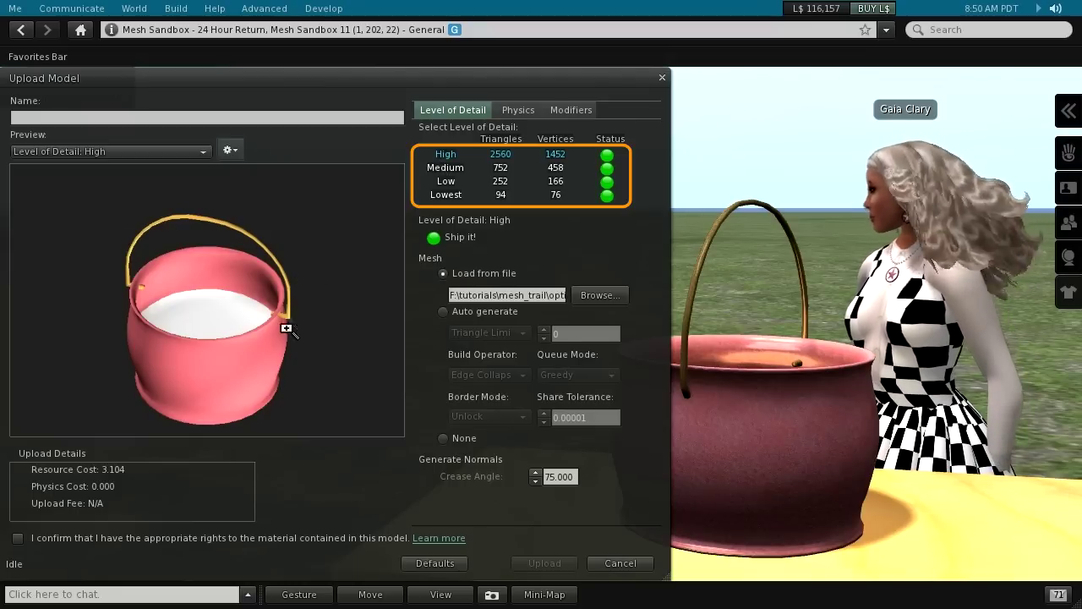
# - Compare the Medium, Low and Lowest level-of-detail meshes, finishing on Medium
pyautogui.click(449, 168)
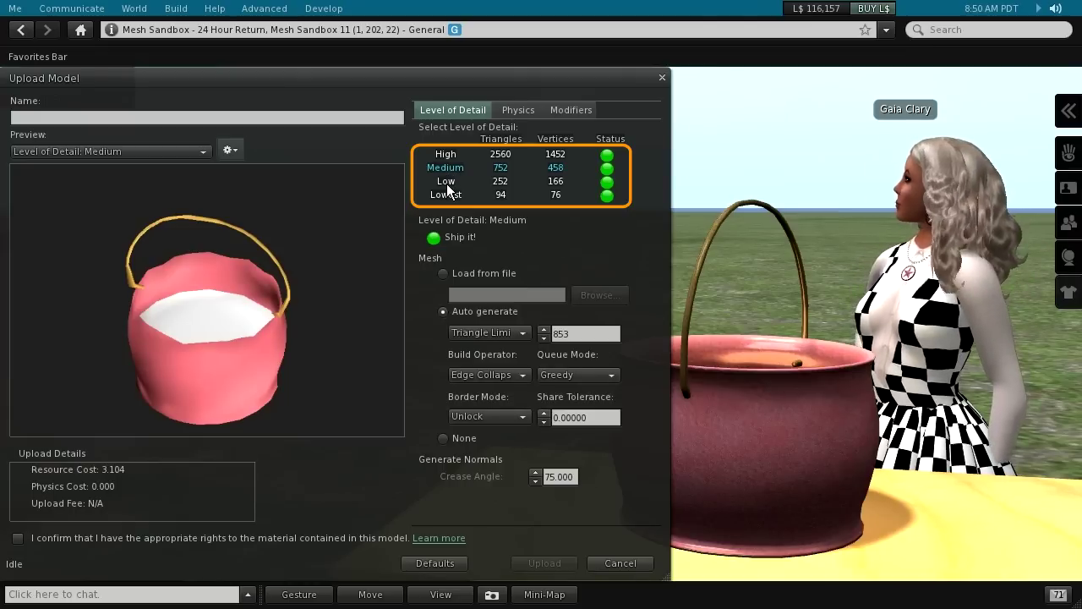
pyautogui.click(447, 182)
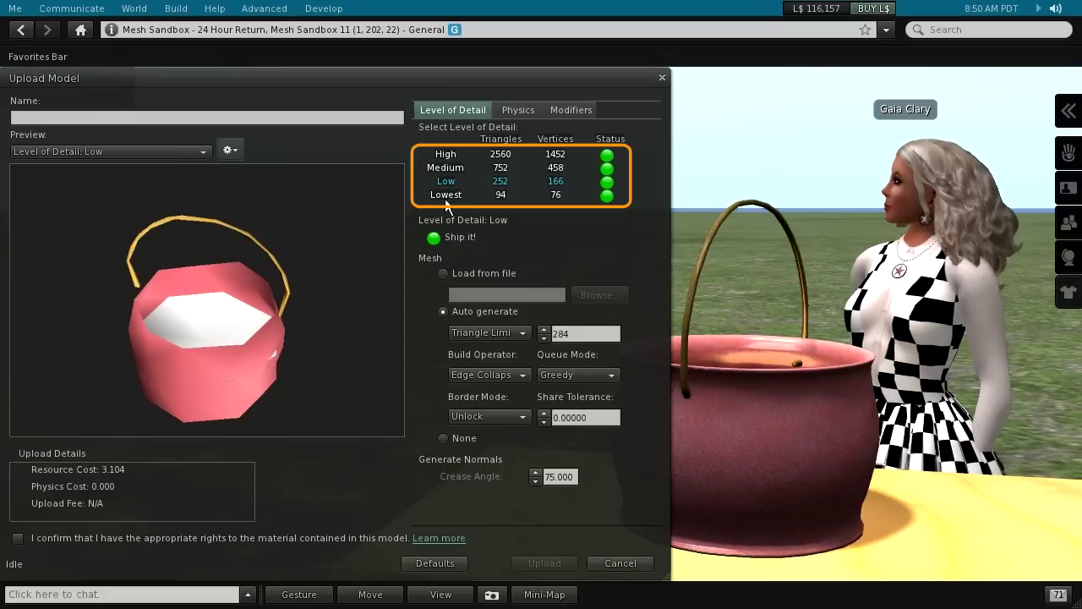
pyautogui.click(446, 195)
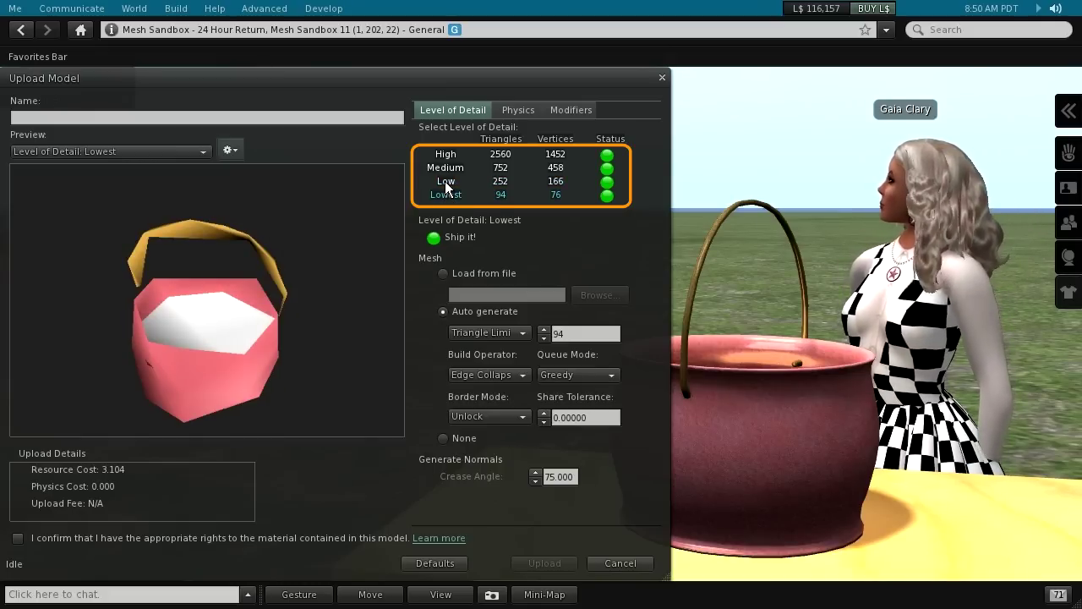
pyautogui.click(448, 184)
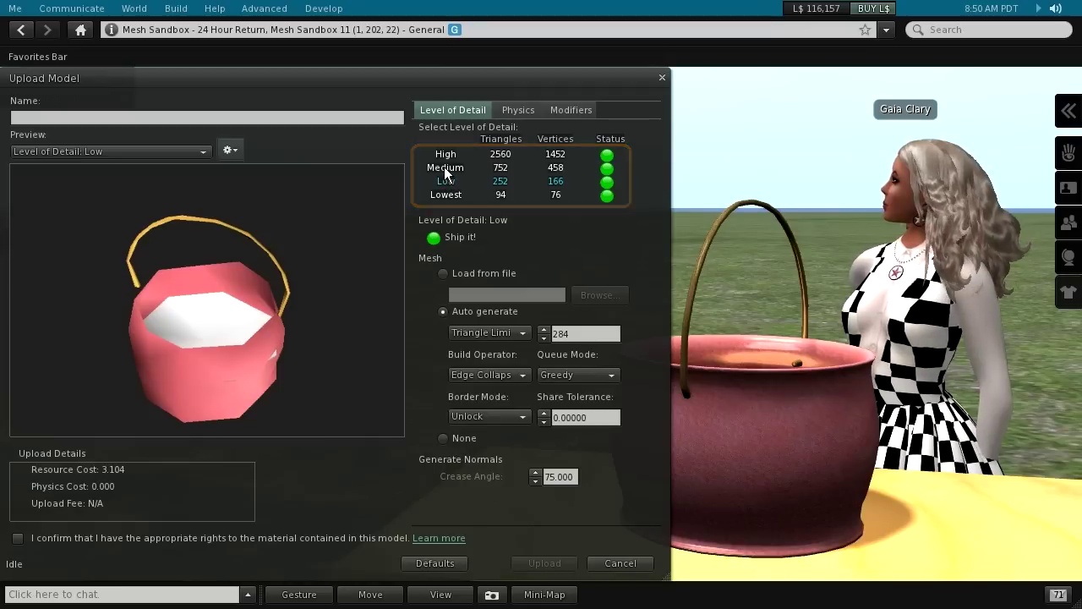
pyautogui.click(445, 170)
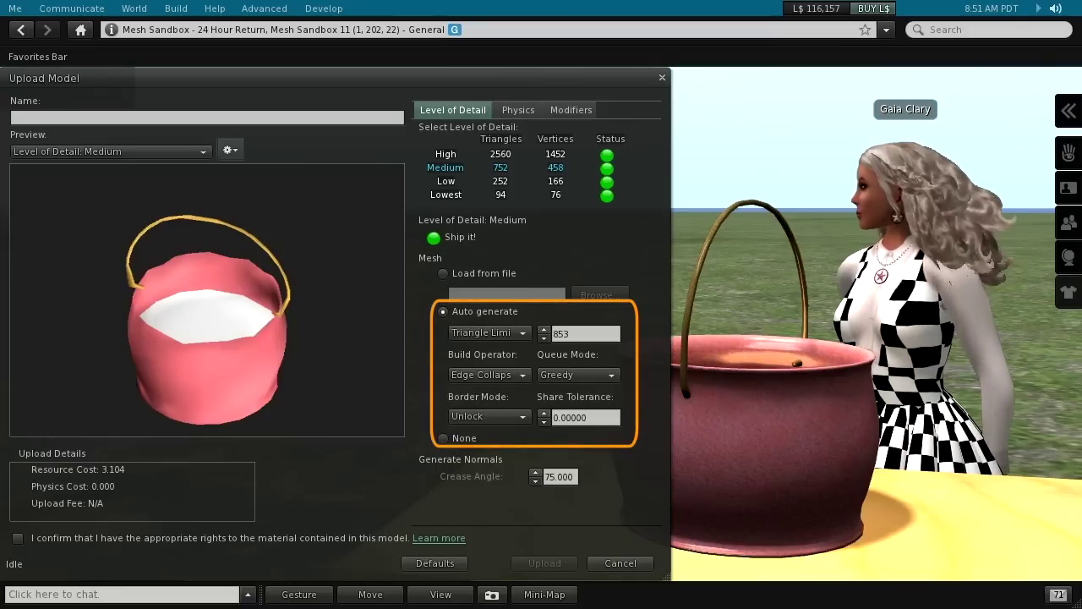
# - Try lower Medium triangle limits, then bring Medium back to 752 triangles
pyautogui.click(544, 338)
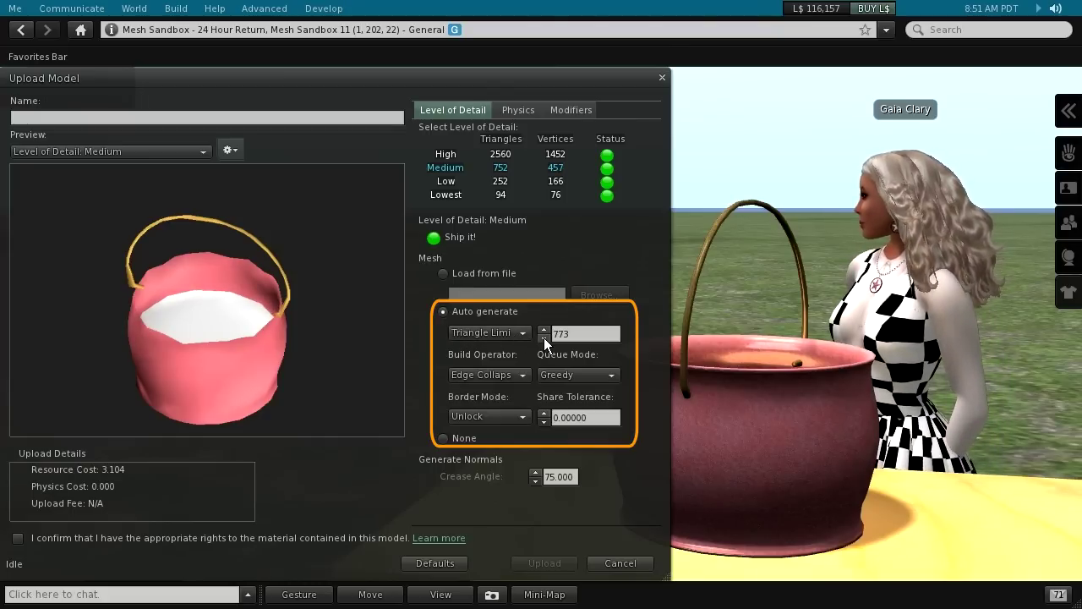
pyautogui.click(544, 337)
pyautogui.click(544, 338)
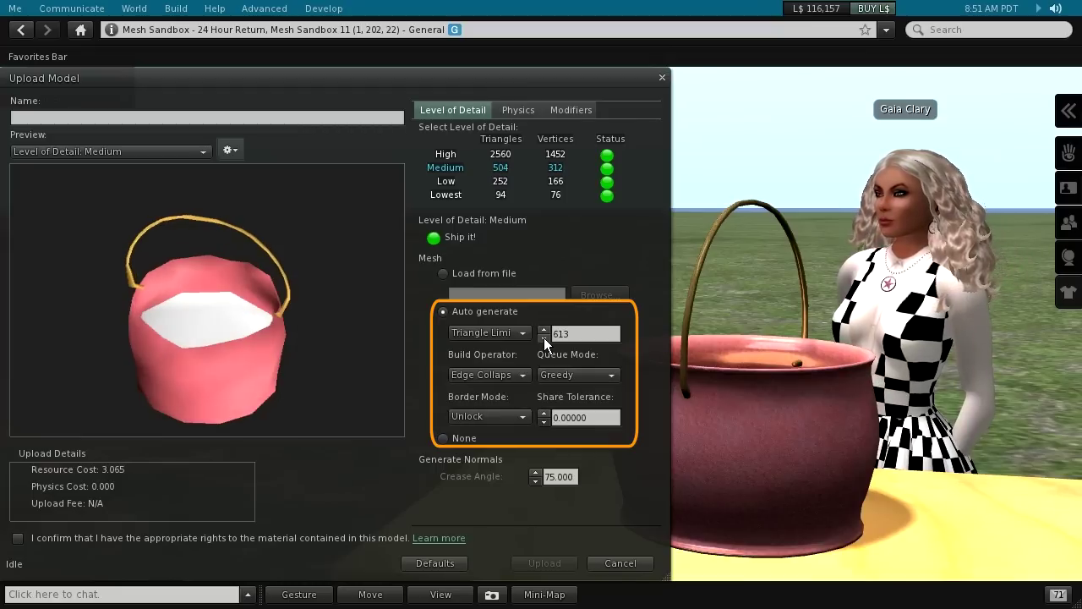
pyautogui.click(544, 337)
pyautogui.click(543, 337)
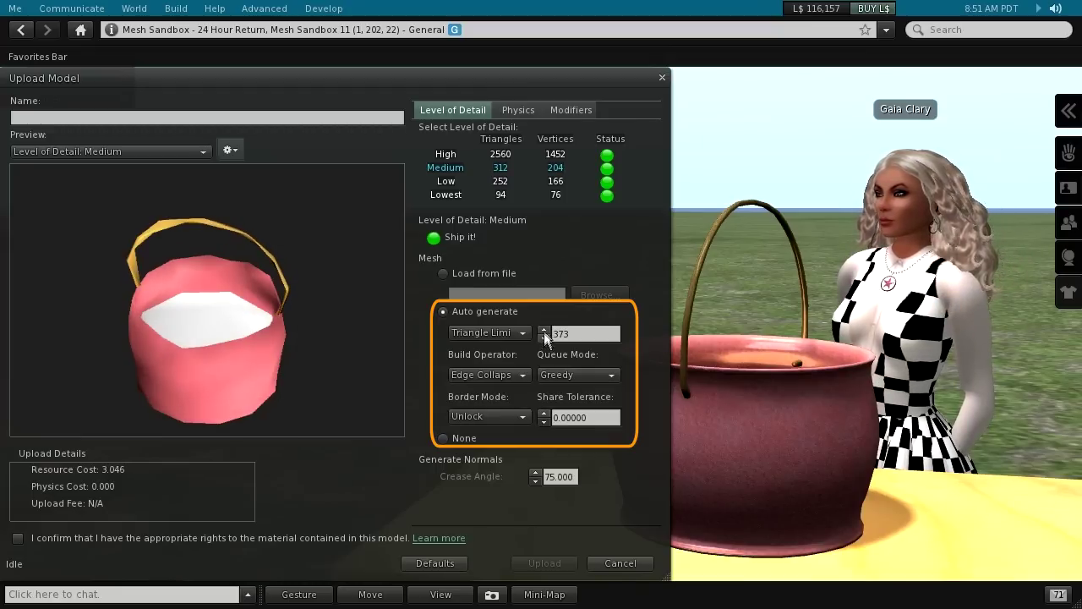
pyautogui.click(543, 326)
pyautogui.click(544, 328)
pyautogui.click(543, 328)
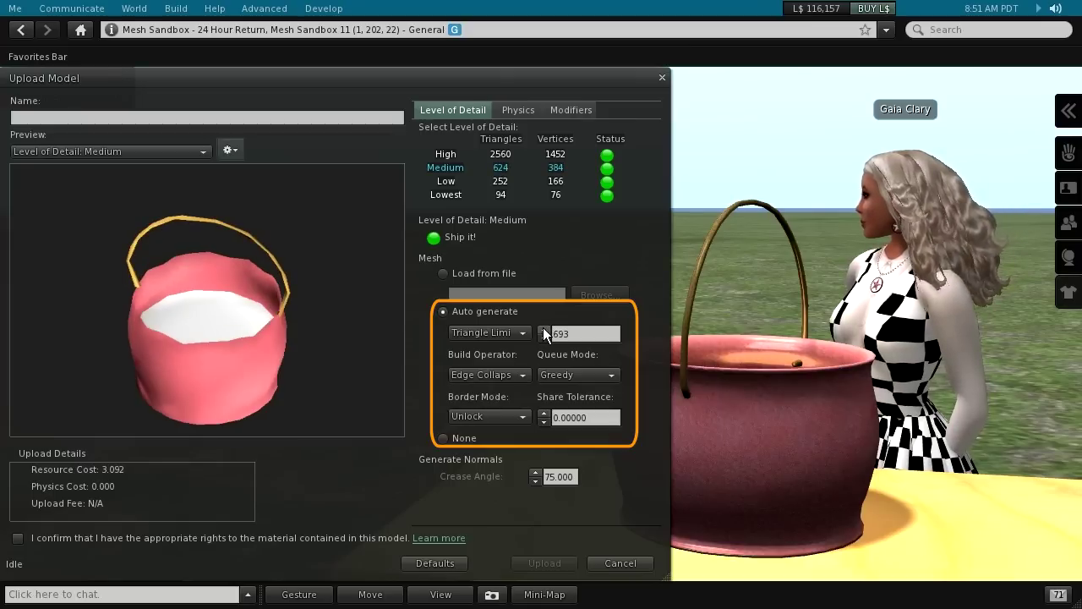
pyautogui.click(544, 329)
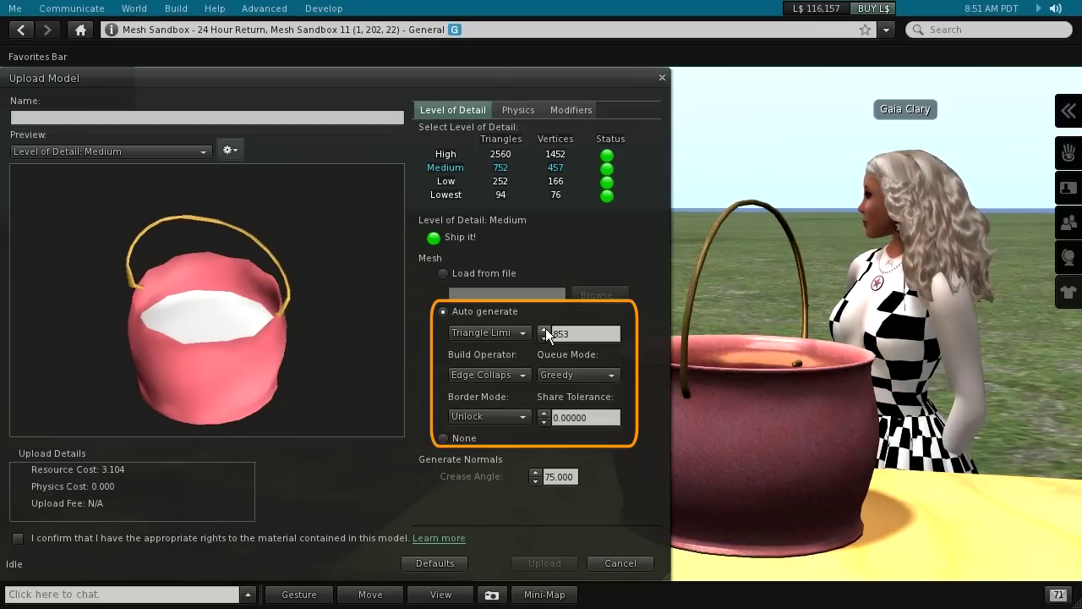
# - Try a 364 triangle limit on Low, then restore it to 284
pyautogui.click(449, 182)
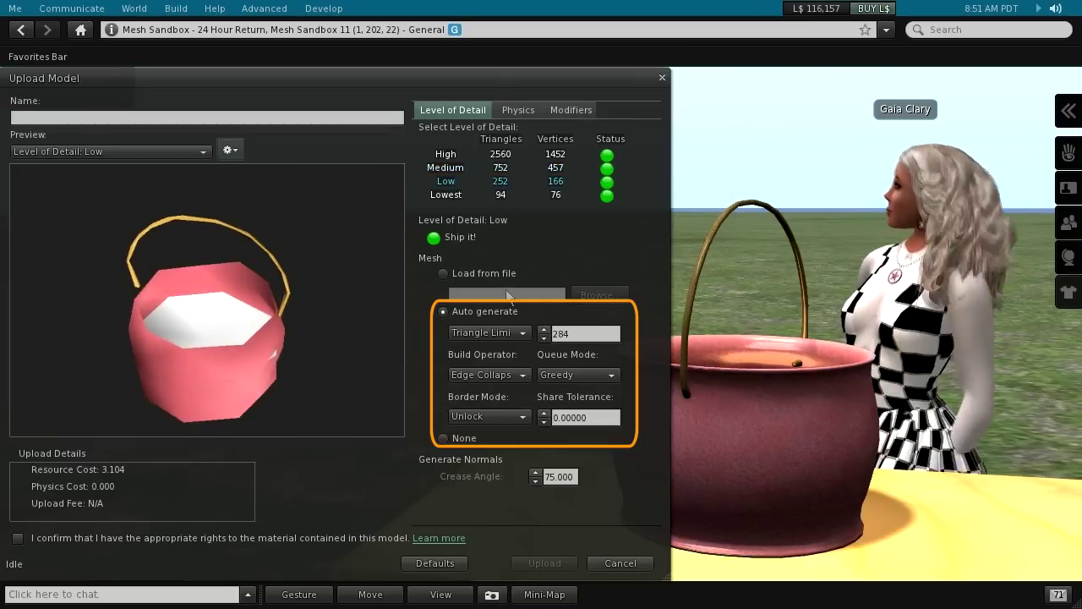
pyautogui.click(545, 329)
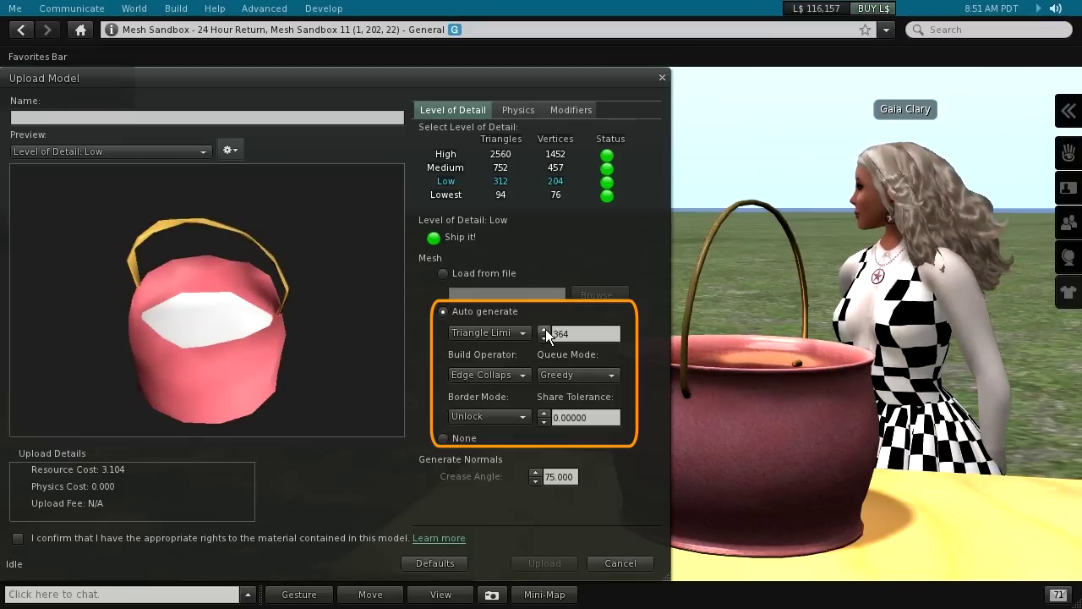
pyautogui.click(544, 338)
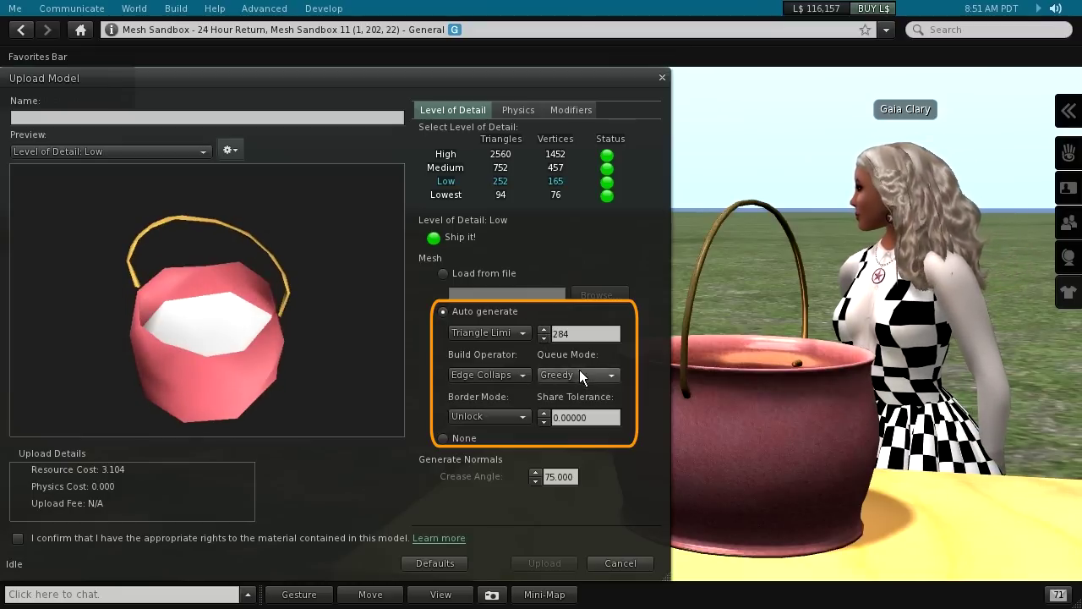
# - Review the Build Operator, Queue Mode and Border Mode options, keeping Border Mode on Unlock
pyautogui.click(474, 374)
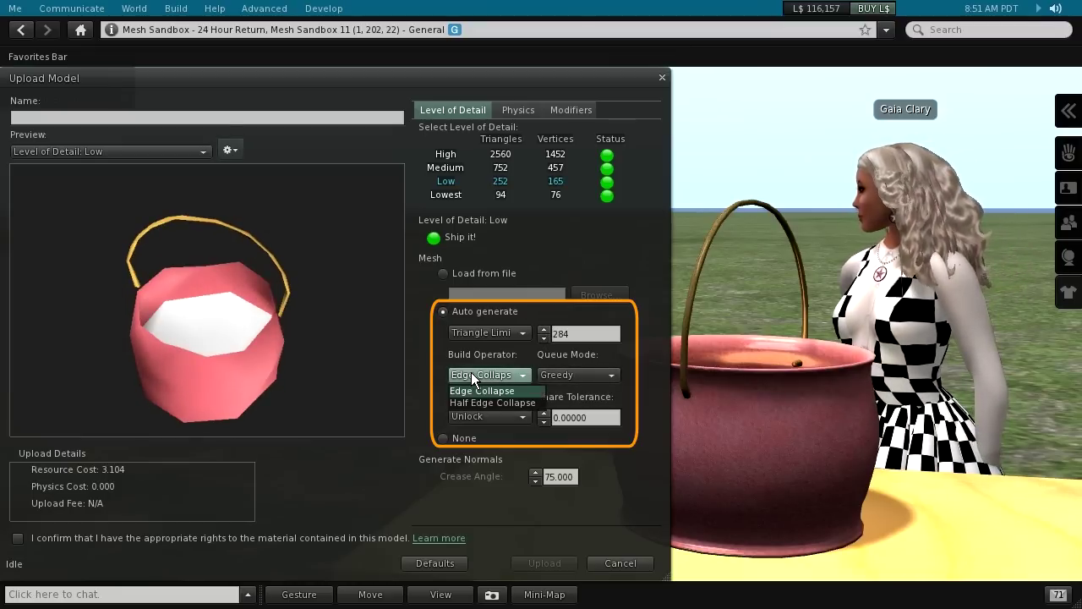
pyautogui.click(556, 374)
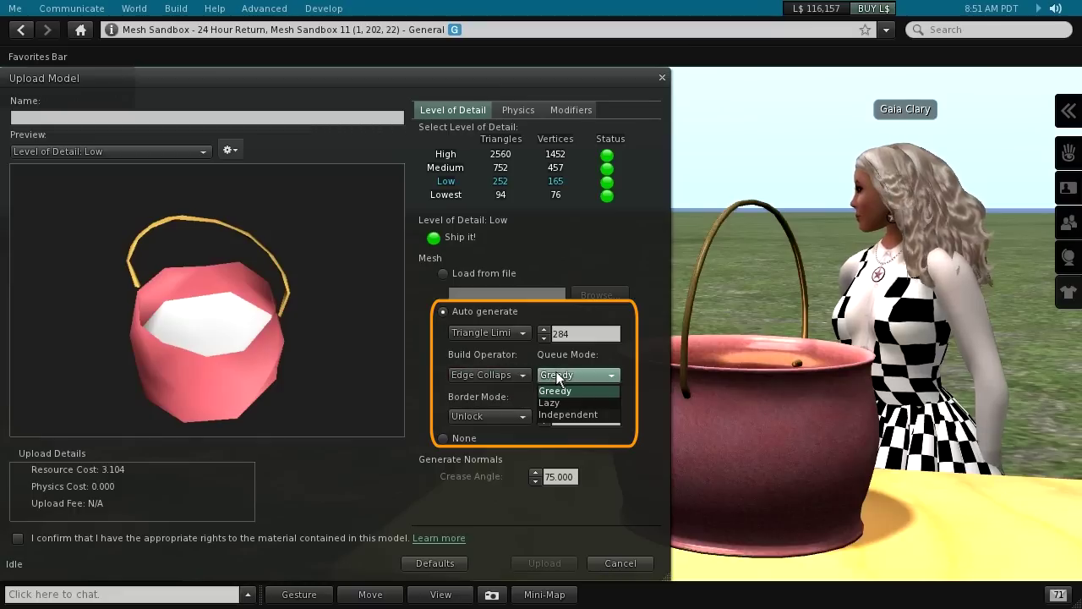
pyautogui.click(491, 414)
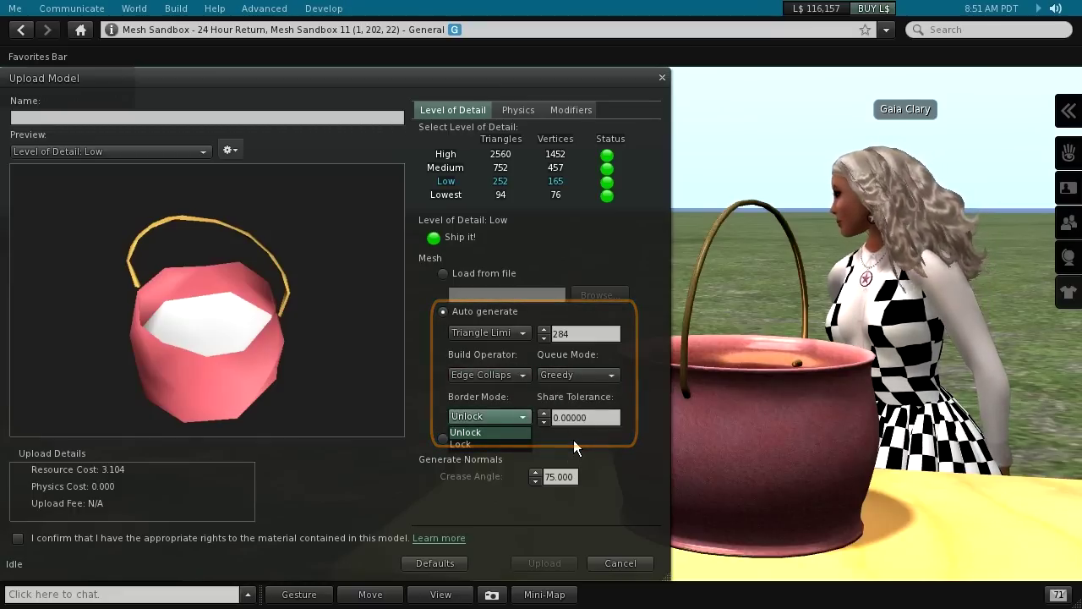
pyautogui.click(573, 440)
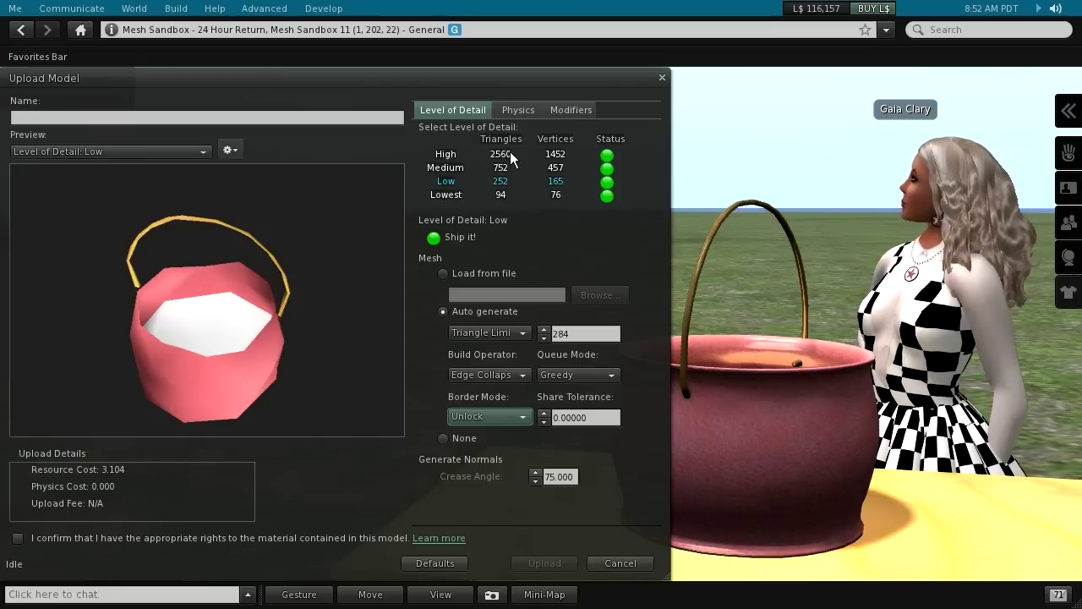
# - Lower the Lowest level's triangle limit from 94 to 14, giving 12 triangles
pyautogui.click(446, 197)
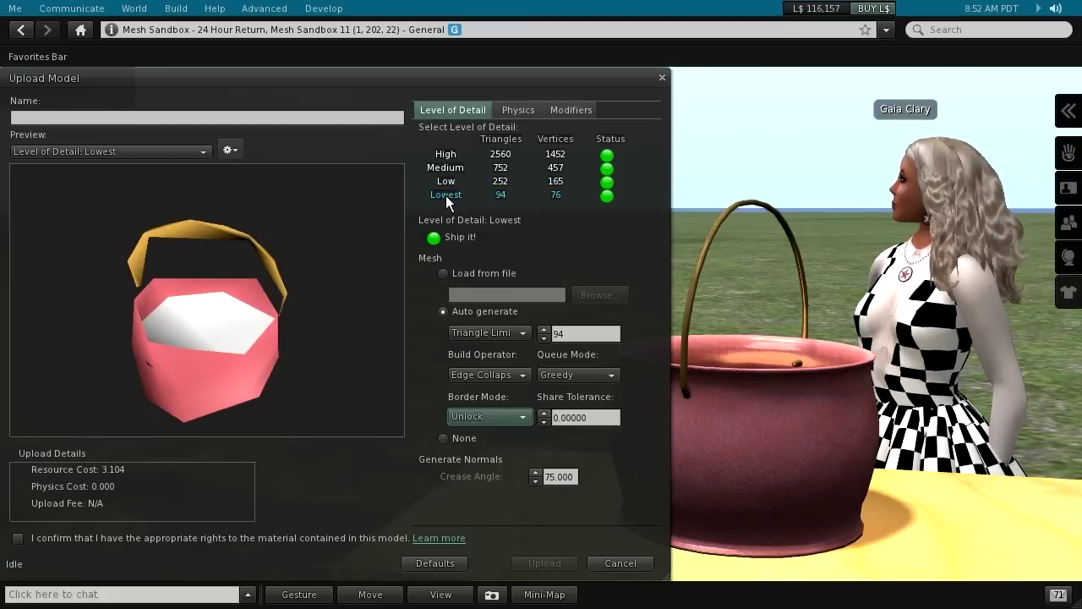
pyautogui.click(545, 340)
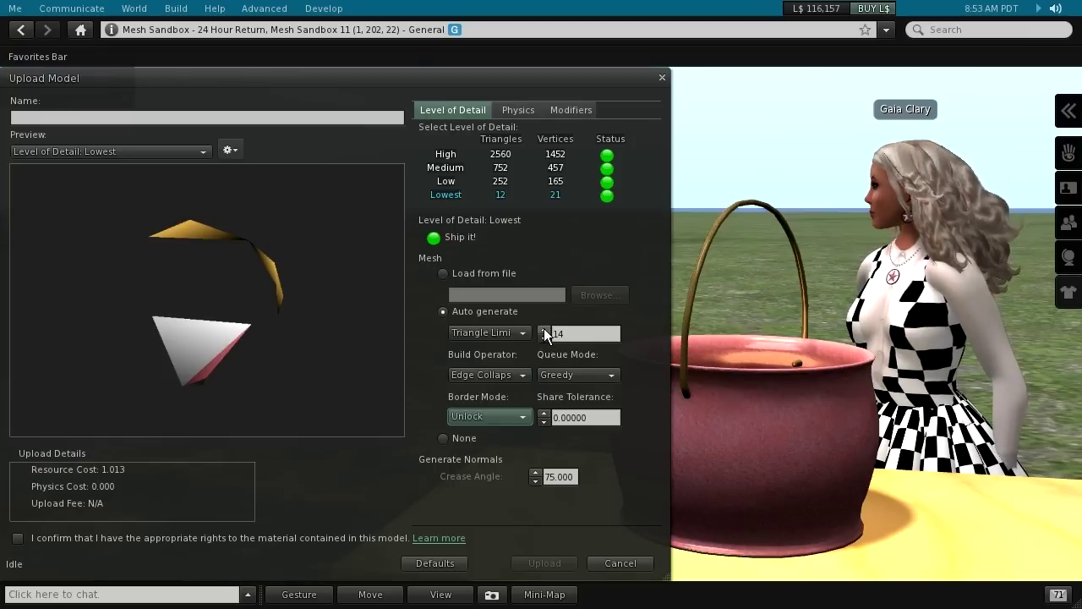
pyautogui.click(544, 329)
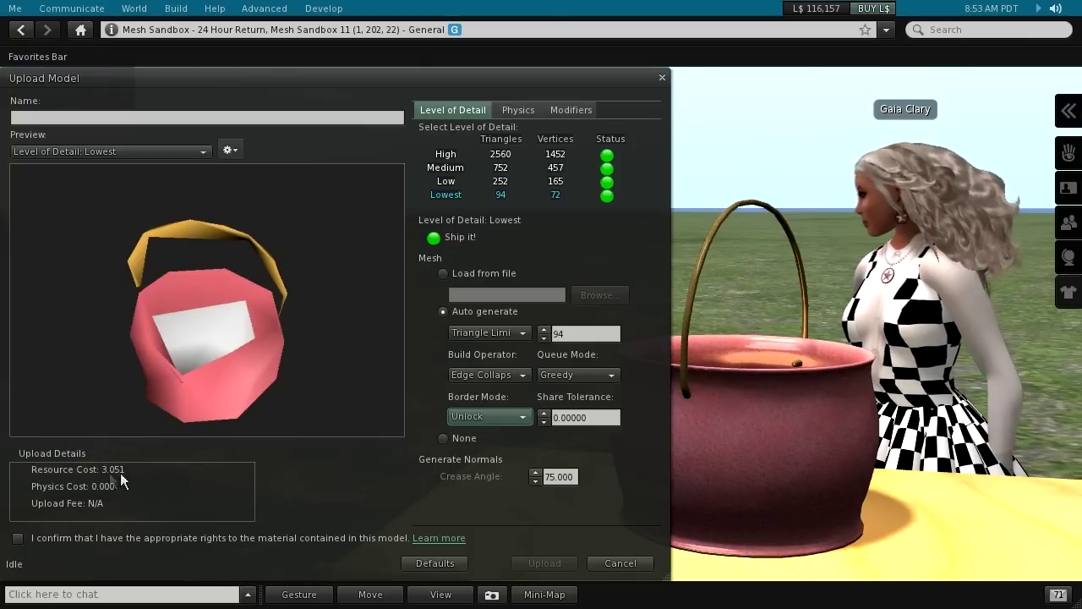
pyautogui.click(543, 340)
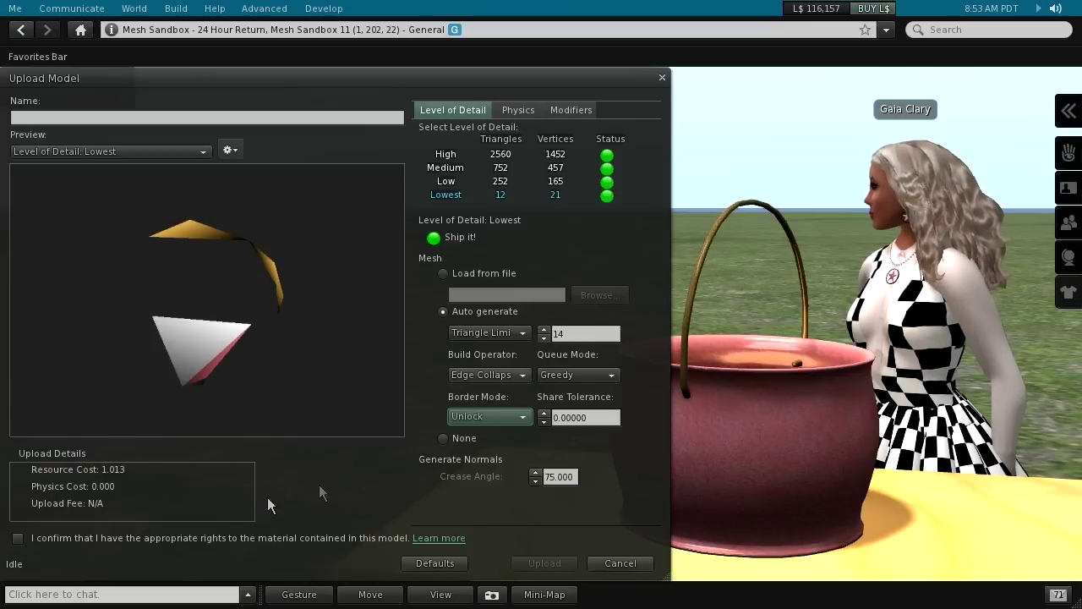